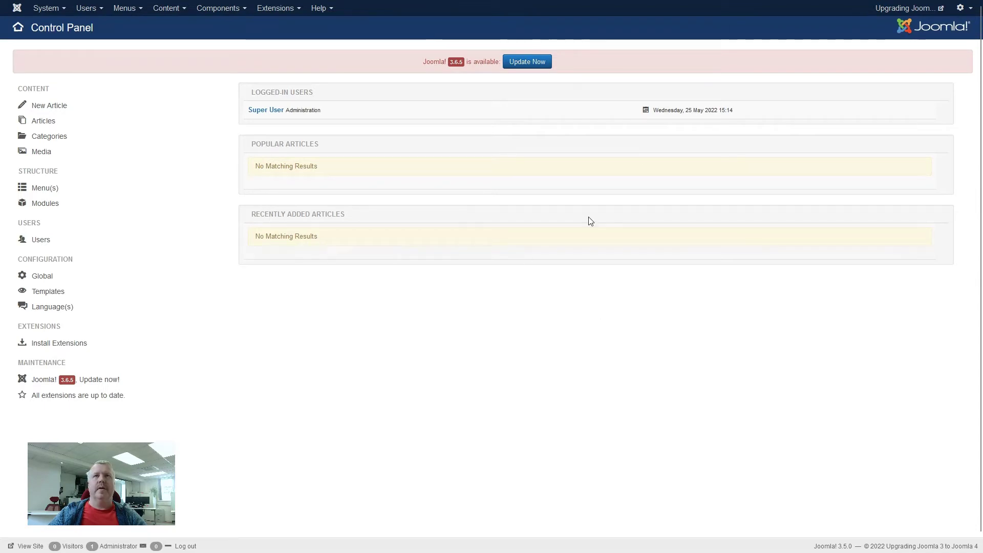
Step: Open the Joomla update page and check the update channel, the installed version and the latest available version
{"action": "left_click", "coordinate": [528, 63]}
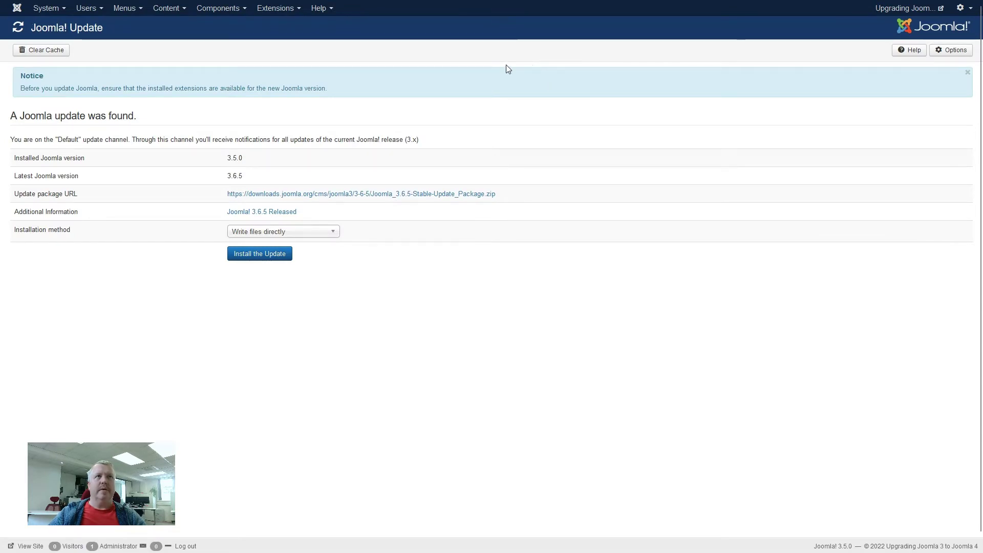
{"action": "left_click", "coordinate": [236, 10]}
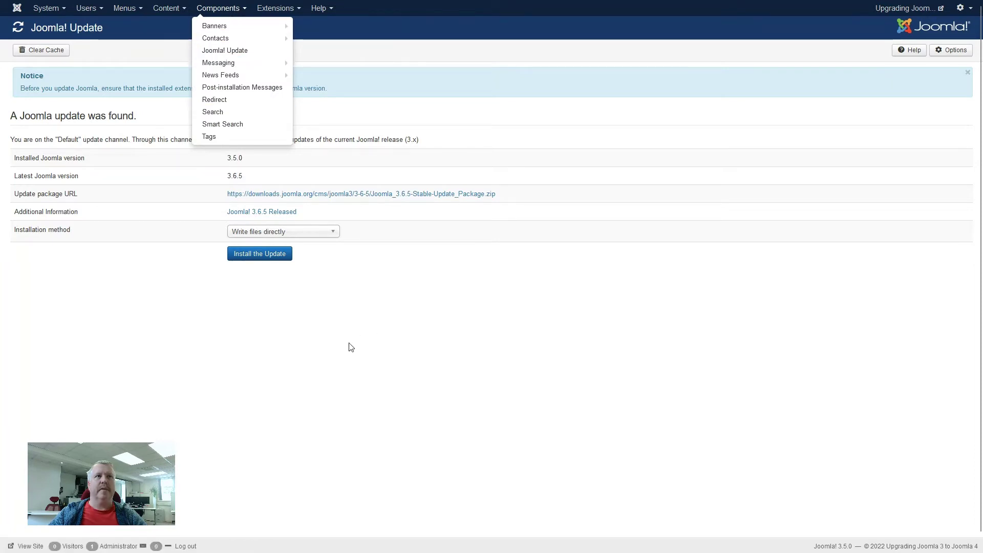
{"action": "left_click", "coordinate": [194, 265]}
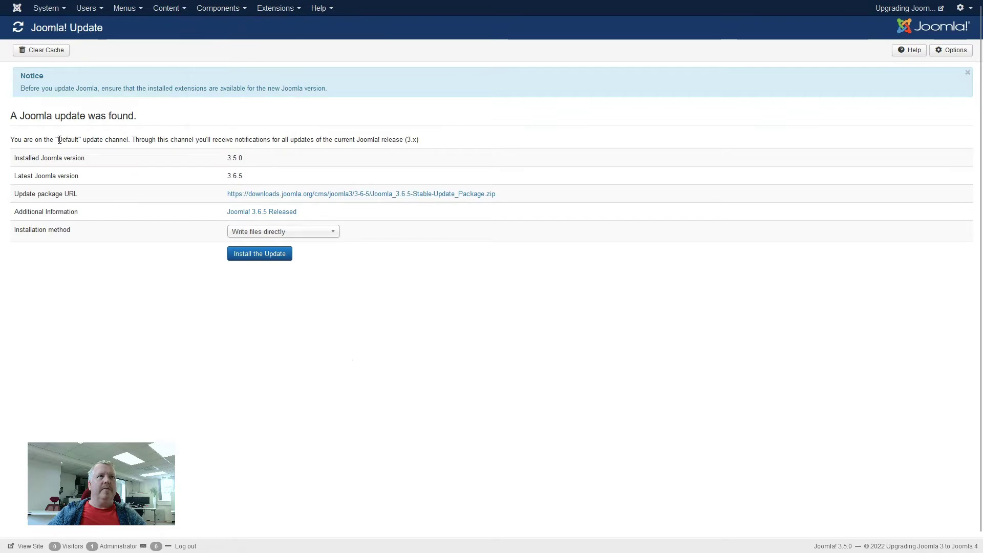
{"action": "left_click_drag", "start_coordinate": [58, 139], "coordinate": [68, 139]}
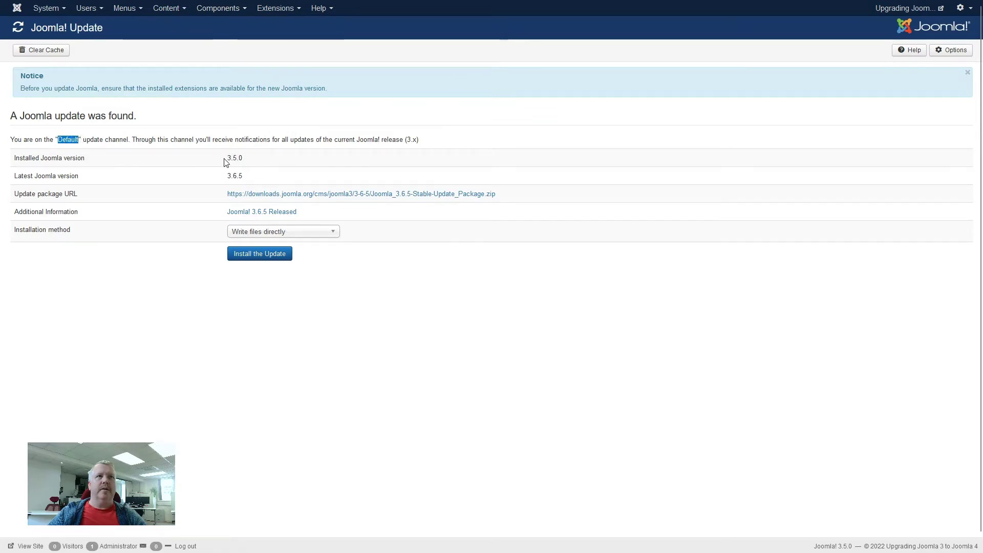
{"action": "left_click_drag", "start_coordinate": [228, 158], "coordinate": [244, 158]}
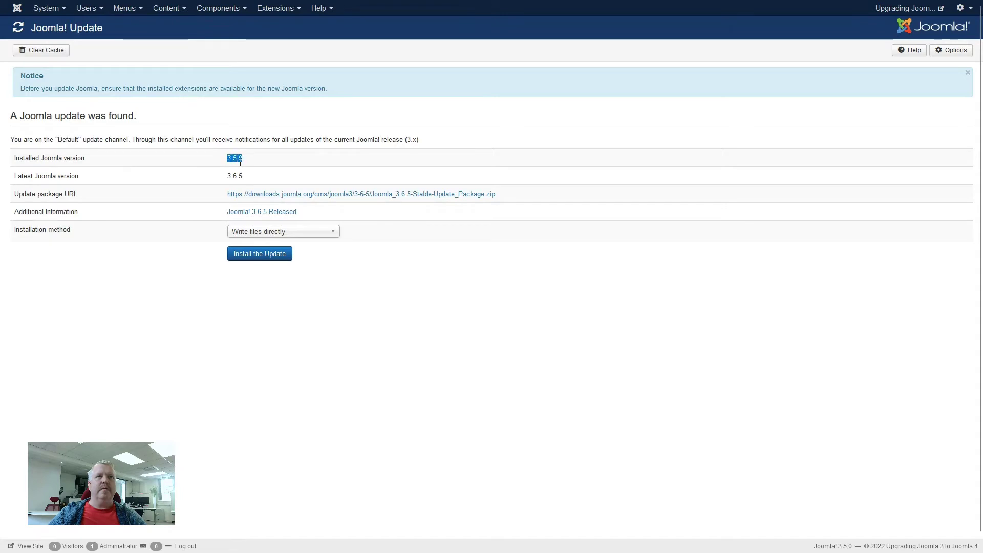
{"action": "left_click", "coordinate": [229, 177]}
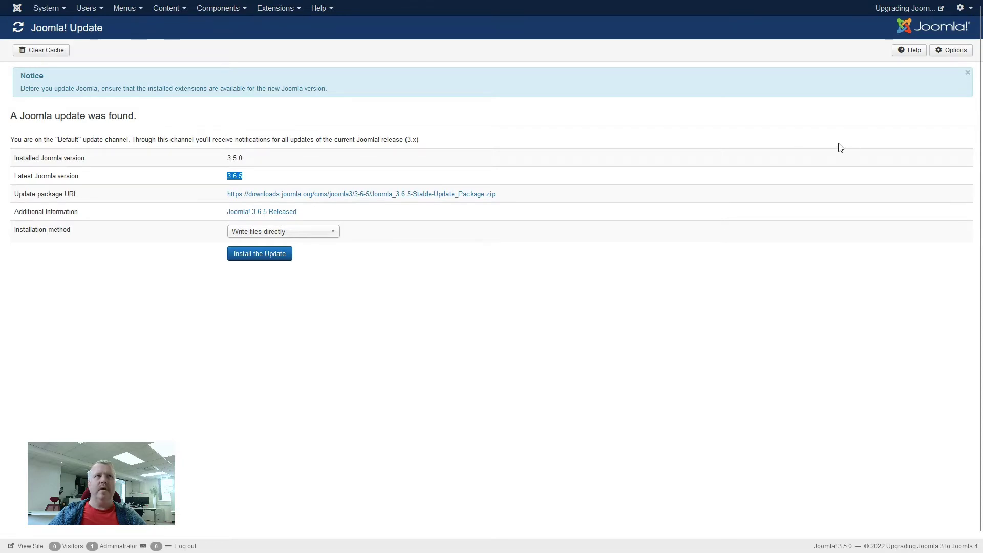
Step: Set the update channel to Joomla! Next in the Joomla update options and save them
{"action": "left_click", "coordinate": [951, 50]}
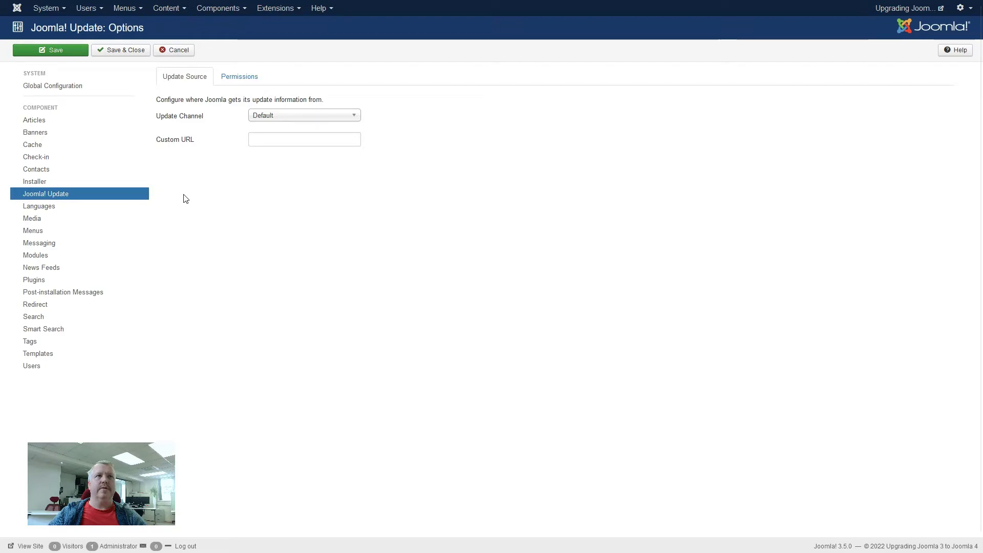
{"action": "left_click", "coordinate": [291, 121]}
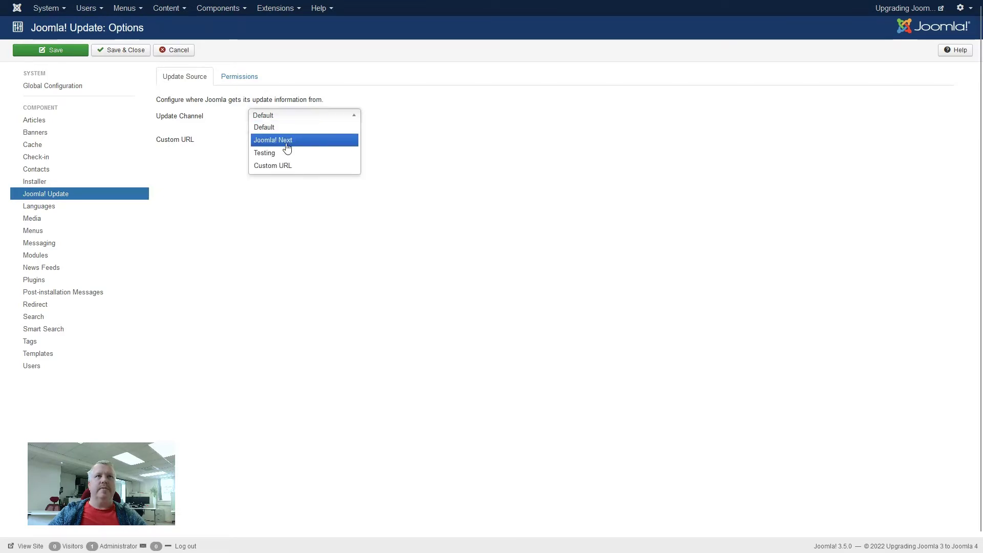
{"action": "left_click", "coordinate": [287, 141]}
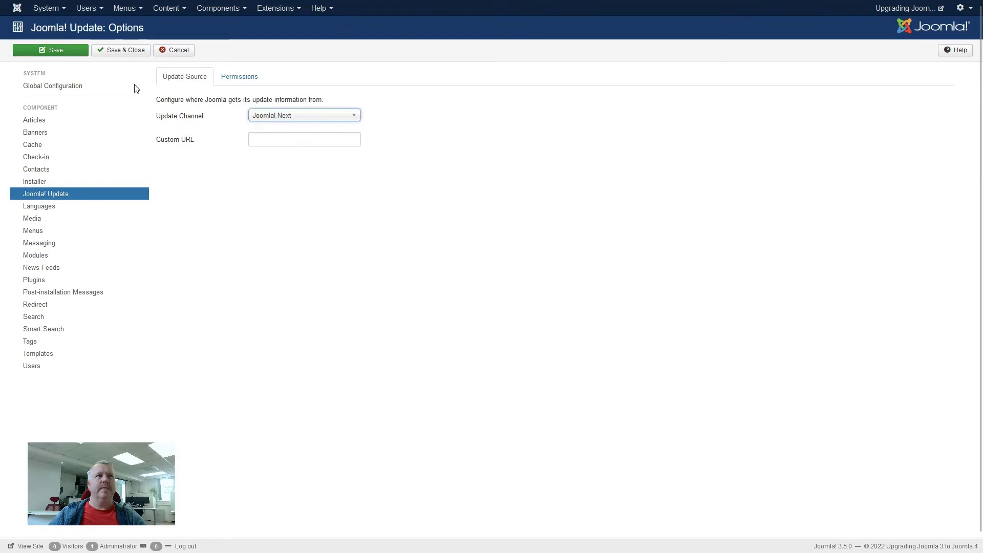
{"action": "left_click", "coordinate": [123, 51]}
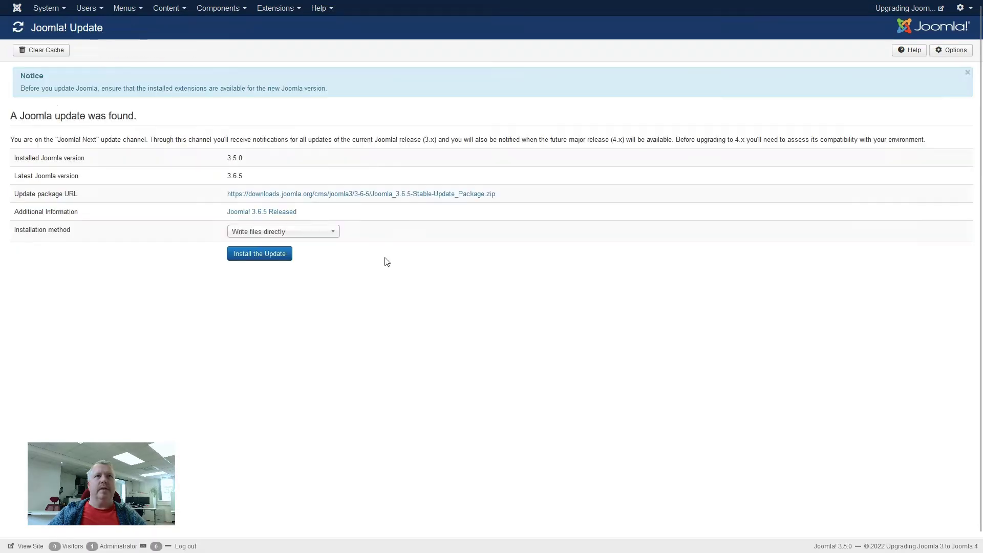
Step: Clear the update cache and recheck the latest Joomla version and the active update channel
{"action": "left_click", "coordinate": [46, 51]}
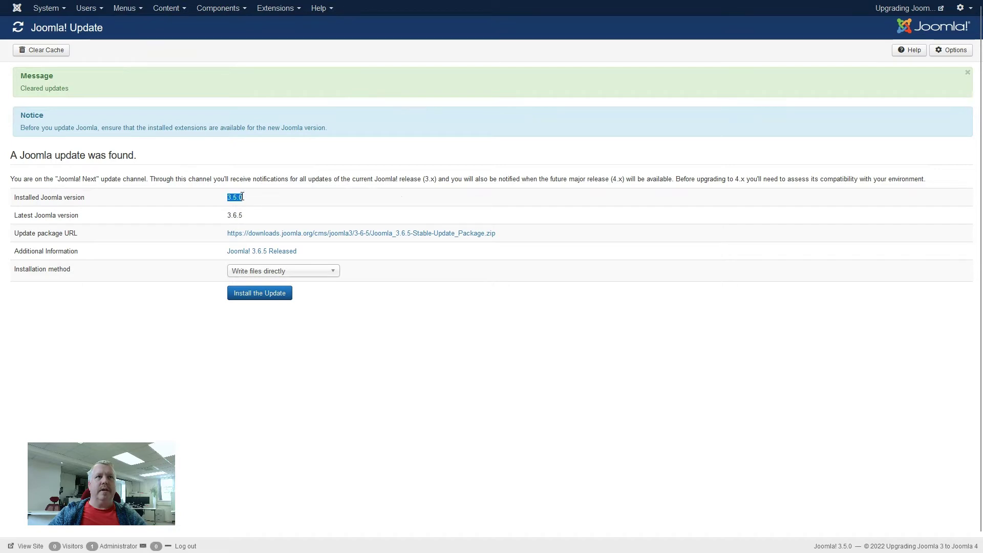
{"action": "left_click_drag", "start_coordinate": [227, 216], "coordinate": [242, 215]}
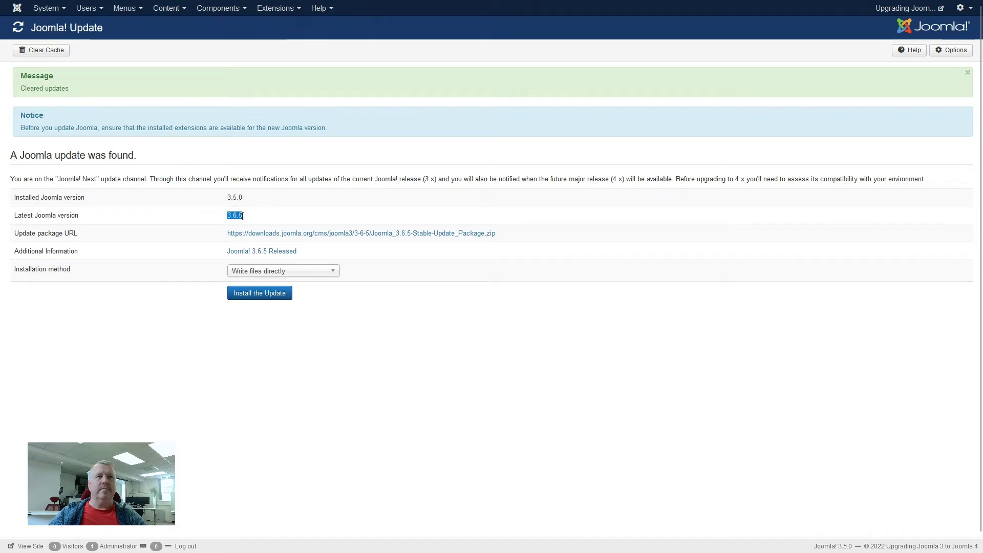
{"action": "left_click_drag", "start_coordinate": [57, 179], "coordinate": [88, 179]}
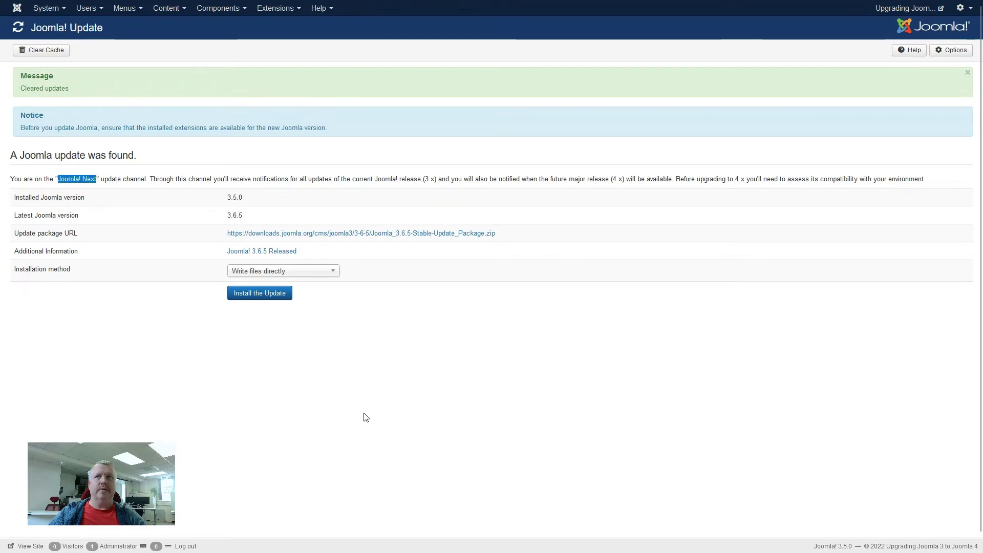
Step: Install the Joomla 3.6.5 update and confirm it by entering the administrator username and password
{"action": "left_click", "coordinate": [256, 296]}
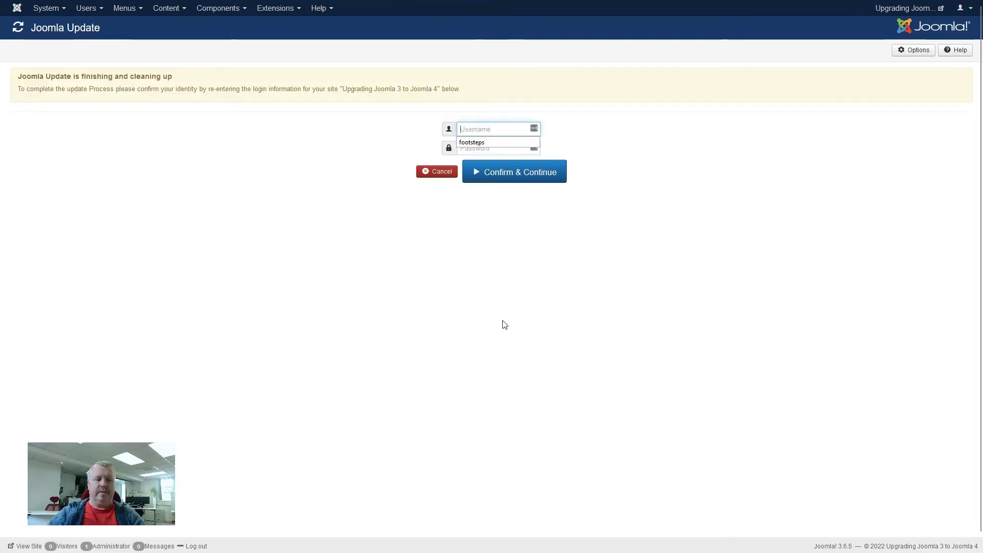
{"action": "type", "text": "footsteps"}
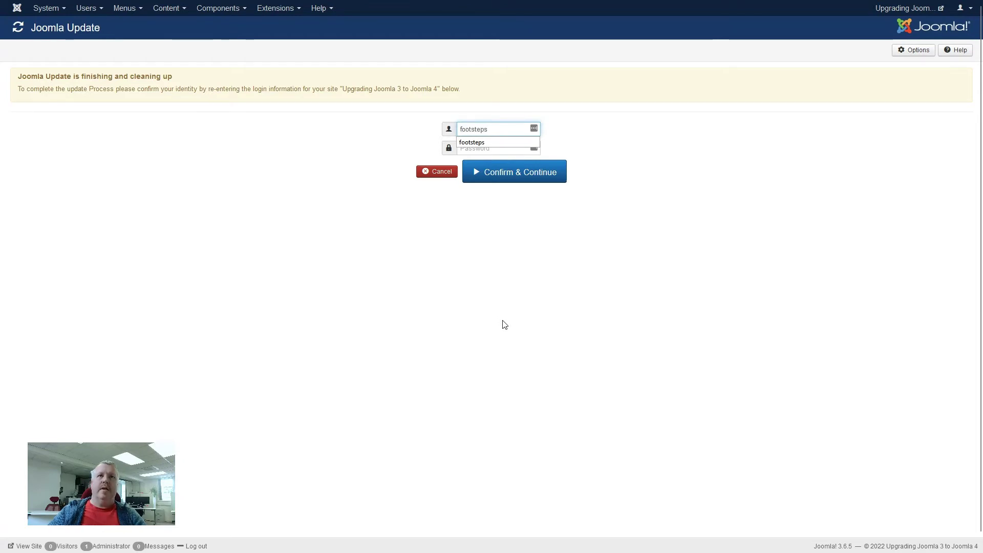
{"action": "key", "text": "Tab"}
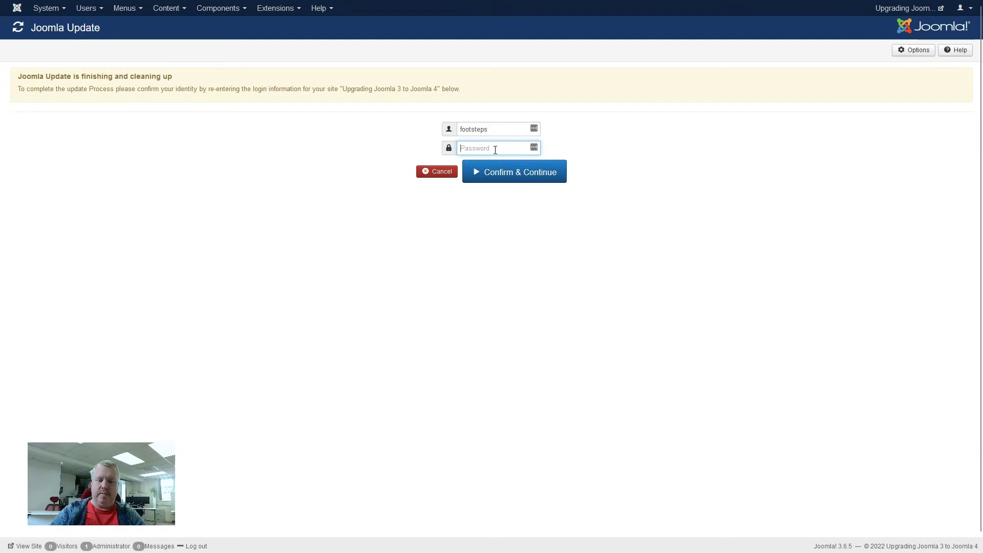
{"action": "type", "text": "*********"}
{"action": "key", "text": "Return"}
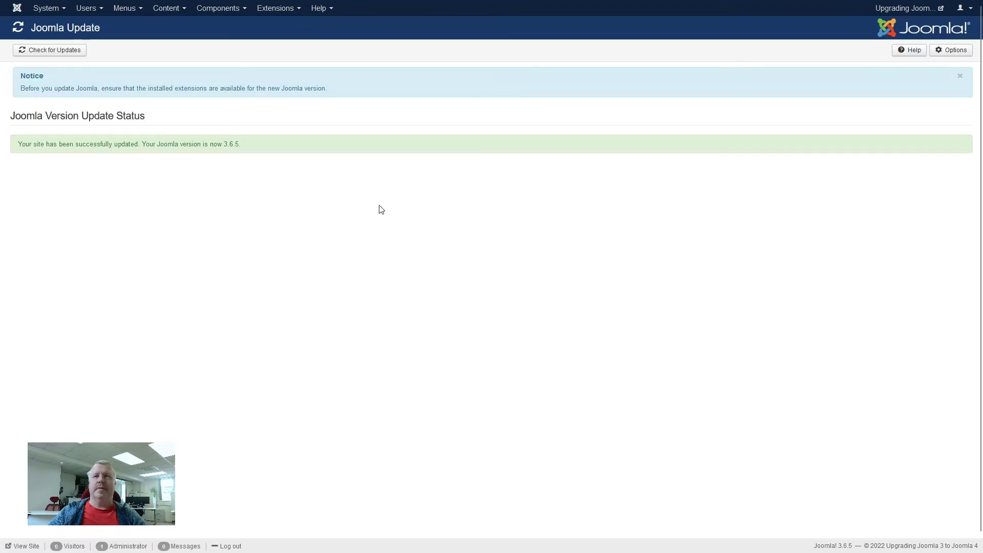
Step: Check for updates, compare the installed and latest versions, and install the Joomla 3.10.9 update
{"action": "left_click", "coordinate": [53, 51]}
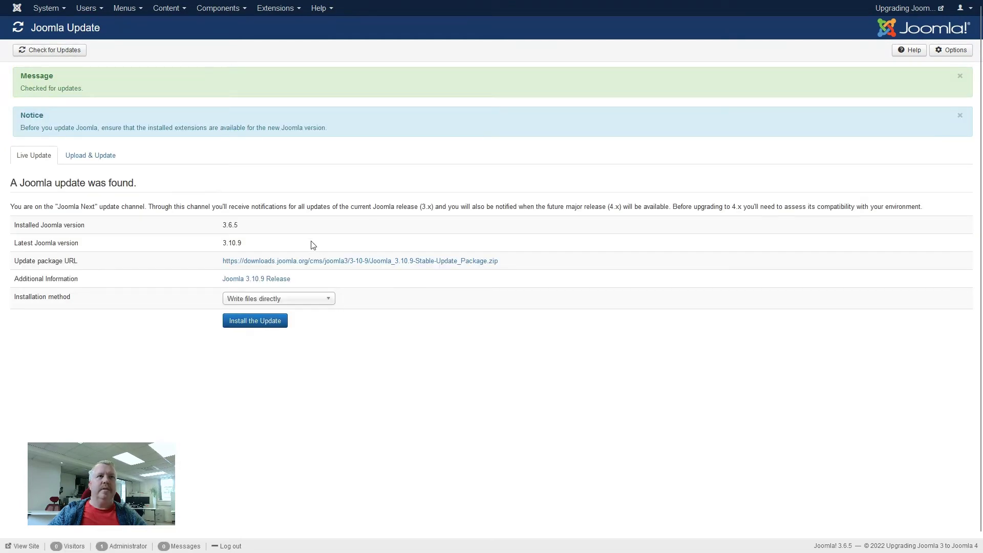
{"action": "double_click", "coordinate": [225, 226]}
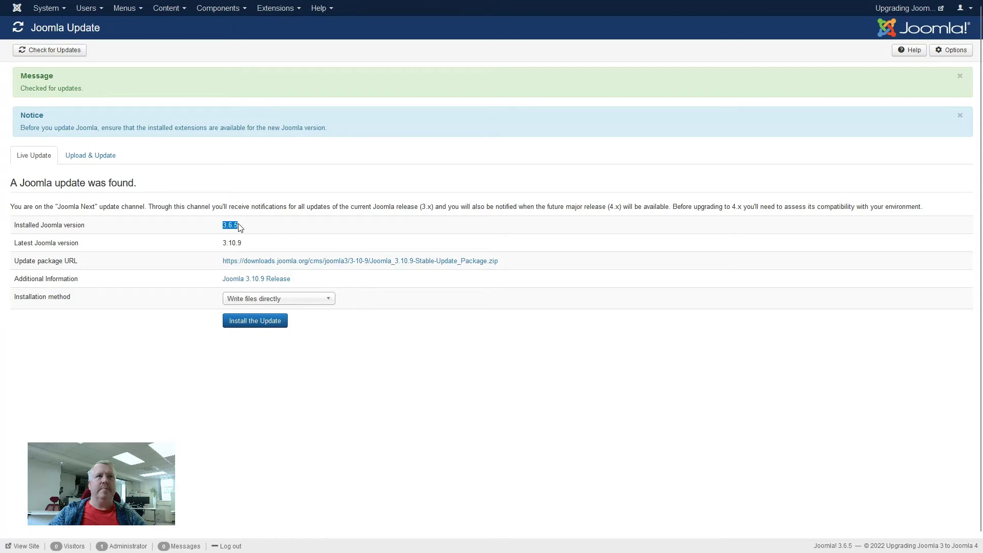
{"action": "left_click_drag", "start_coordinate": [223, 245], "coordinate": [254, 234]}
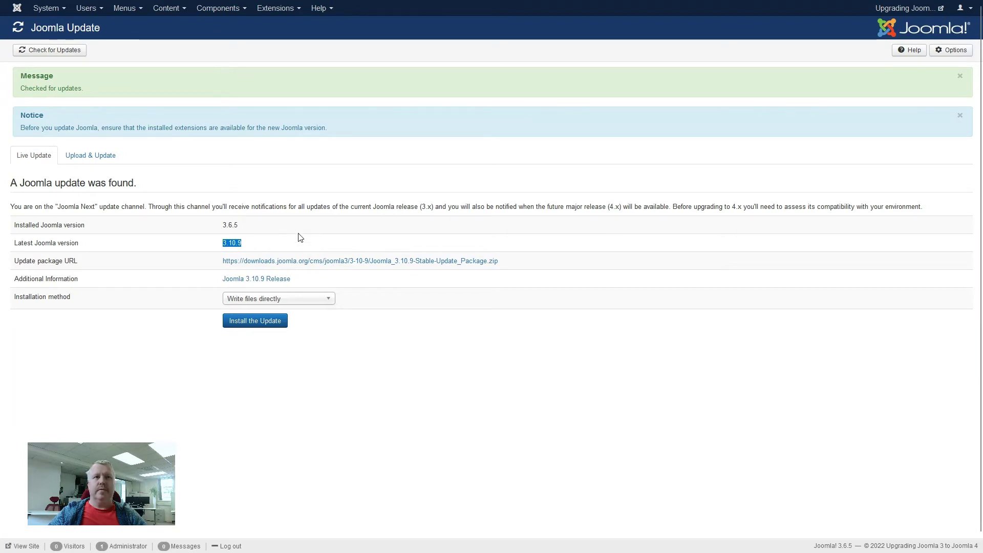
{"action": "left_click", "coordinate": [263, 322]}
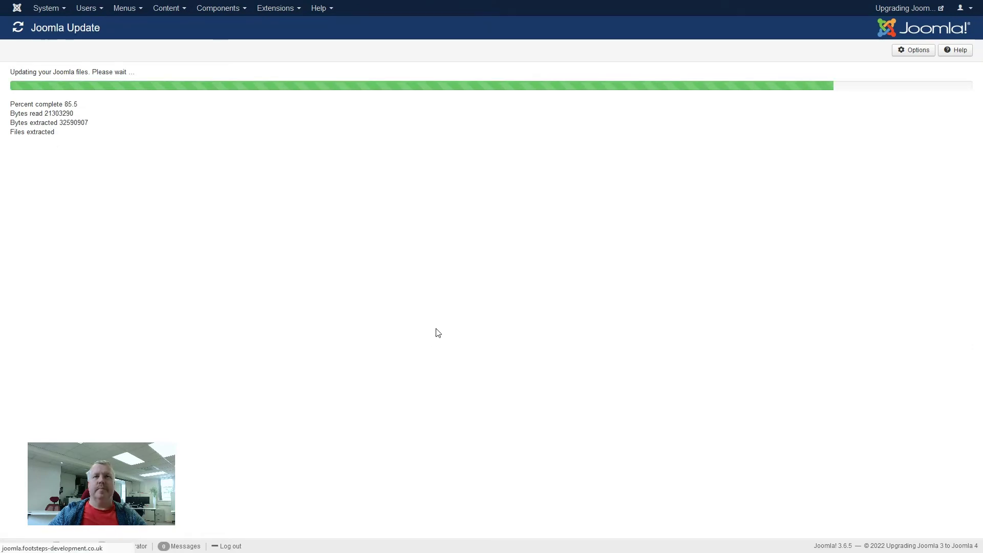
Step: Check for updates and examine the required and recommended PHP settings in the pre-update check for Joomla 4.1.4
{"action": "left_click", "coordinate": [47, 61]}
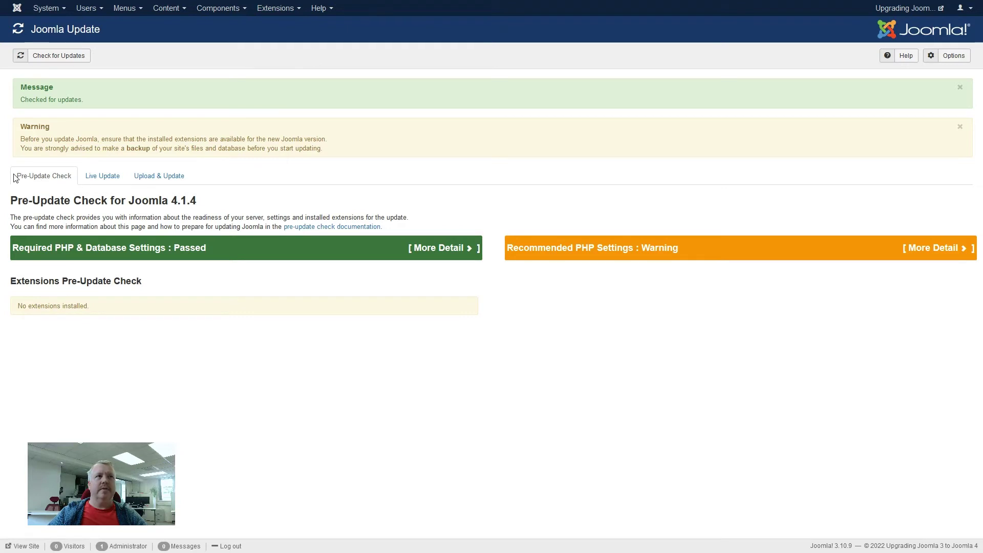
{"action": "mouse_move", "coordinate": [19, 180]}
{"action": "left_mouse_down"}
{"action": "mouse_move", "coordinate": [48, 177]}
{"action": "mouse_move", "coordinate": [20, 177]}
{"action": "mouse_move", "coordinate": [27, 184]}
{"action": "left_mouse_up"}
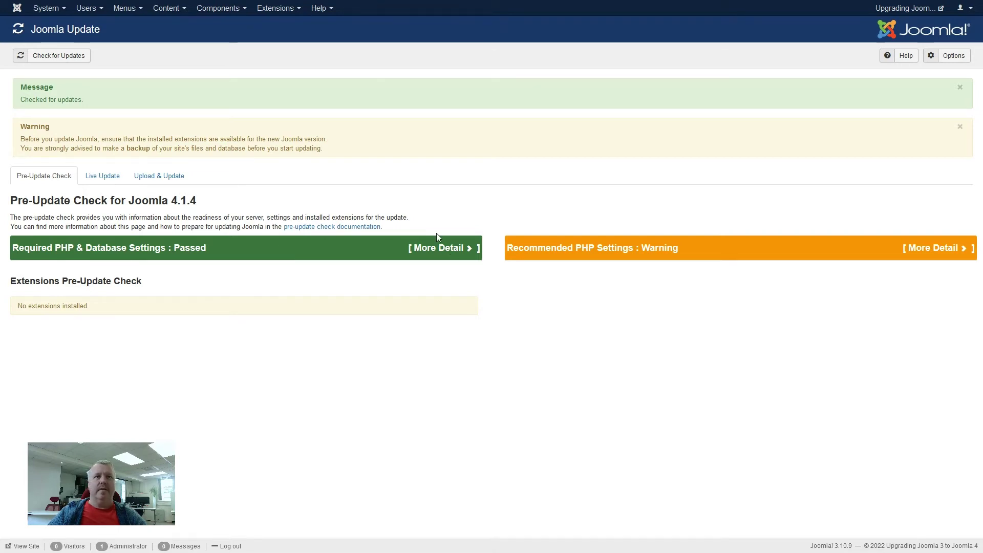
{"action": "left_click", "coordinate": [441, 248]}
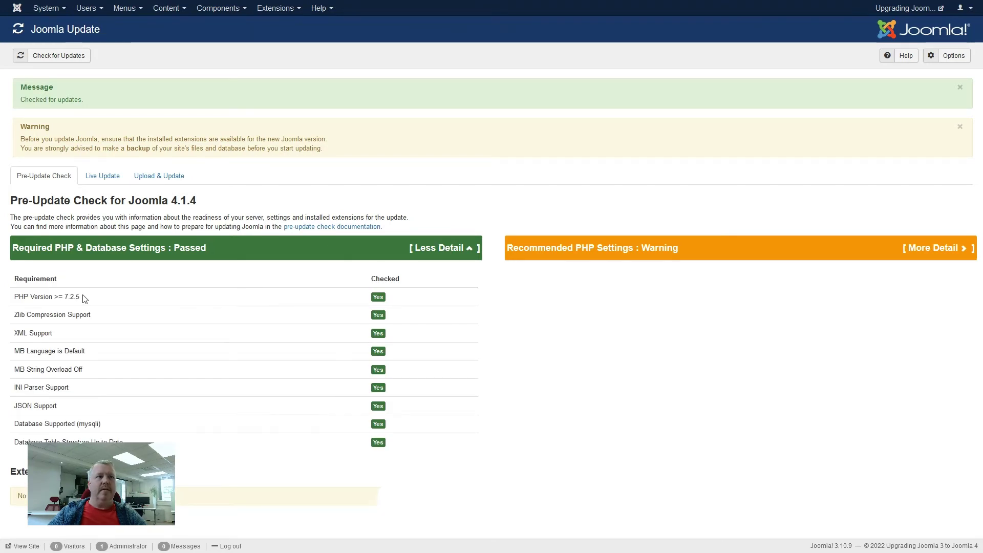
{"action": "left_click_drag", "start_coordinate": [81, 299], "coordinate": [14, 298]}
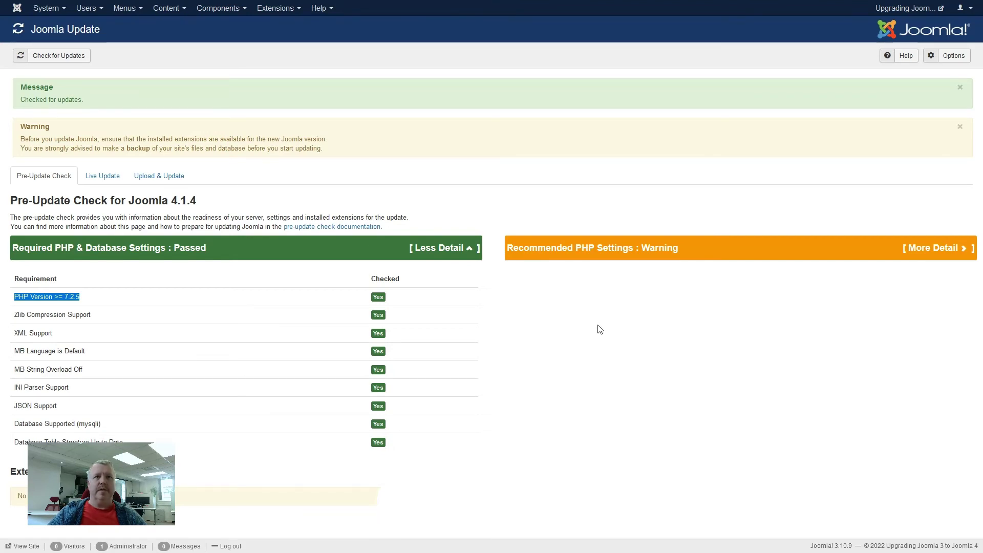
{"action": "left_click", "coordinate": [584, 329]}
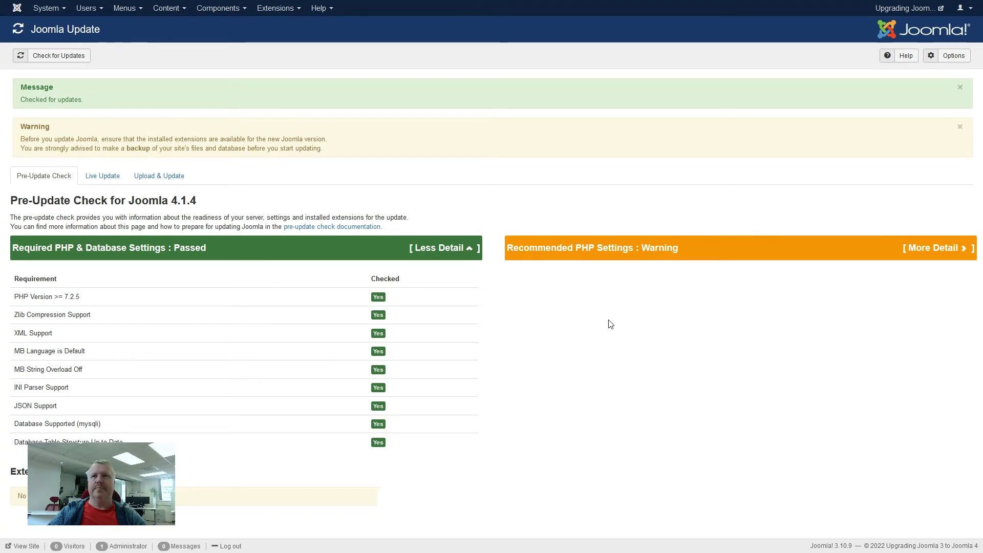
{"action": "left_click", "coordinate": [939, 253]}
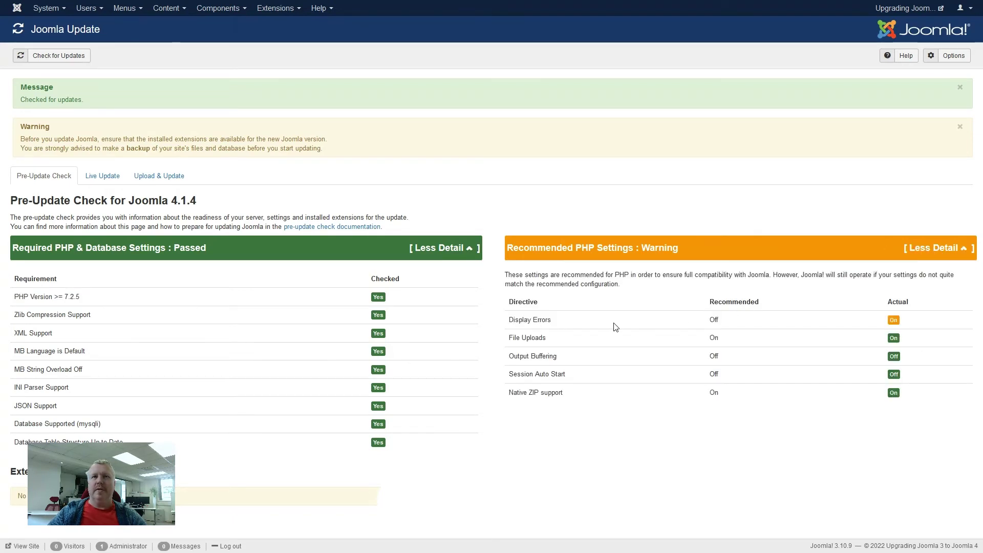
{"action": "left_click_drag", "start_coordinate": [510, 321], "coordinate": [549, 320]}
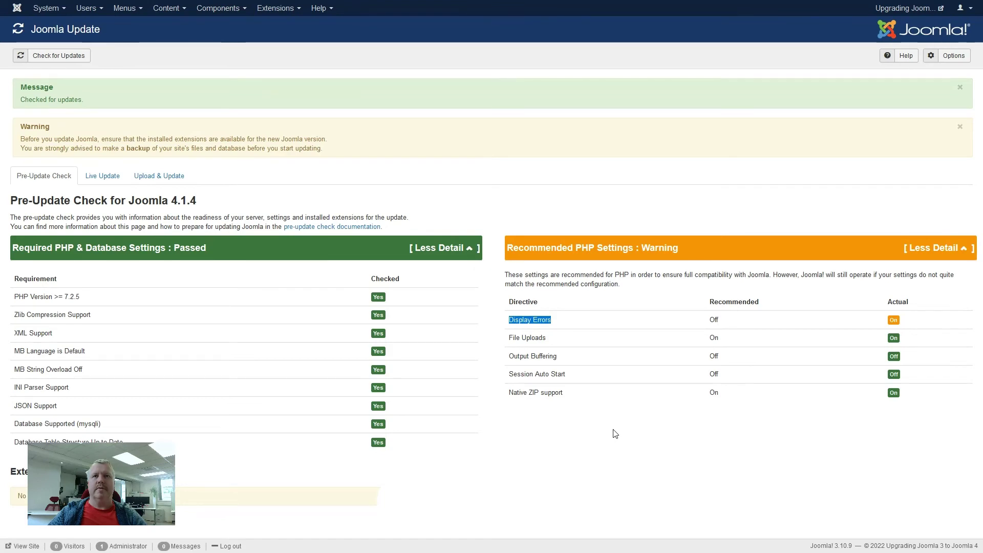
{"action": "left_click", "coordinate": [635, 437]}
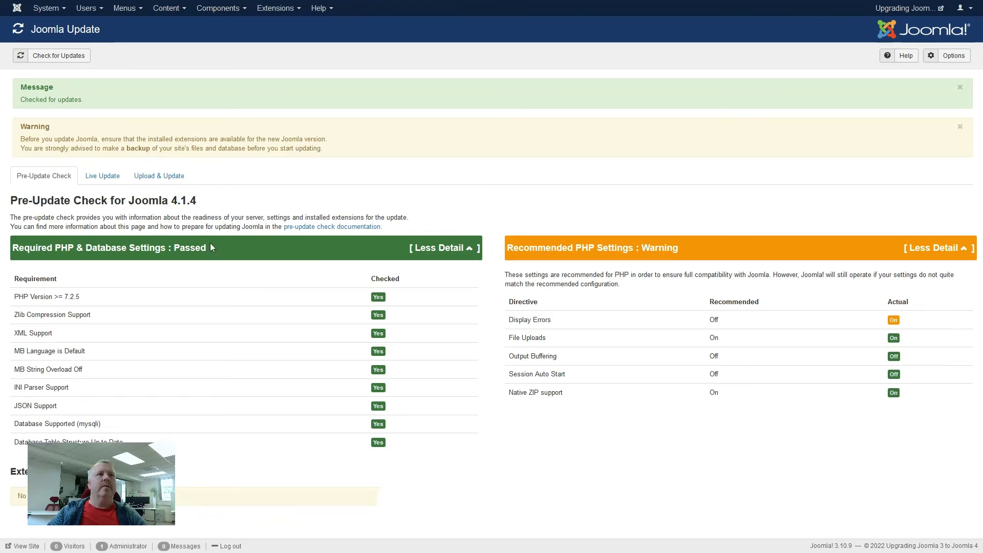
Step: Compare the versions listed for the live update and install the Joomla 4.1.4 update
{"action": "left_click", "coordinate": [104, 180]}
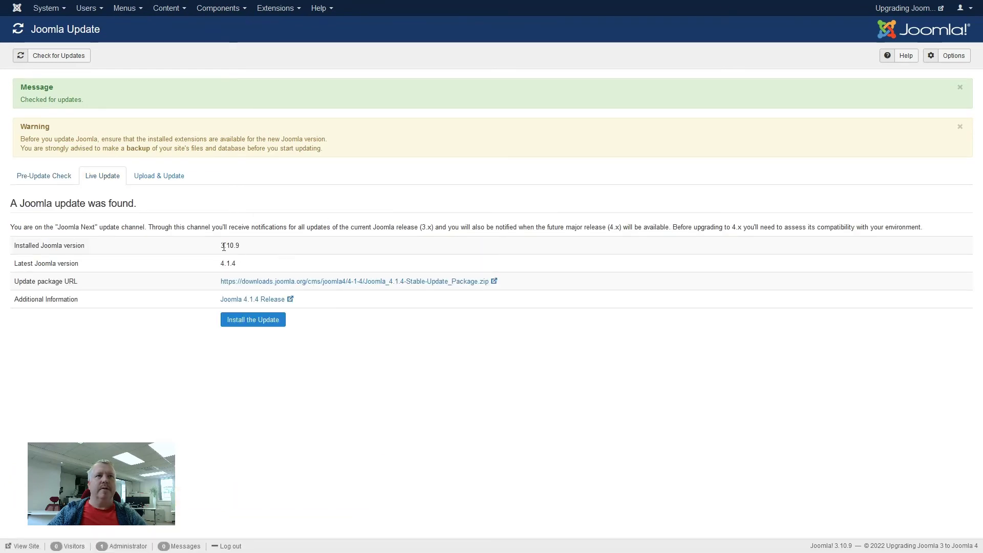
{"action": "left_click_drag", "start_coordinate": [224, 248], "coordinate": [241, 251]}
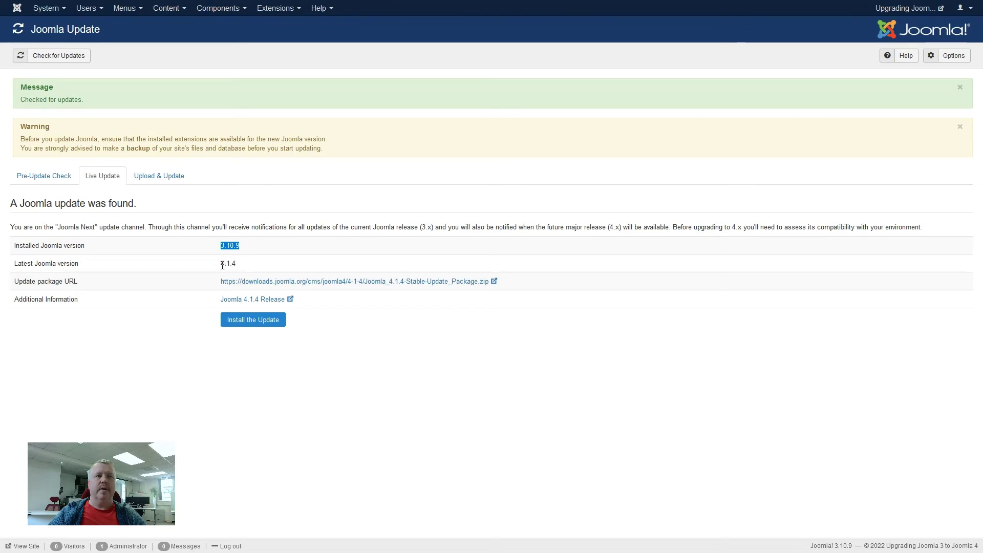
{"action": "left_click", "coordinate": [222, 266]}
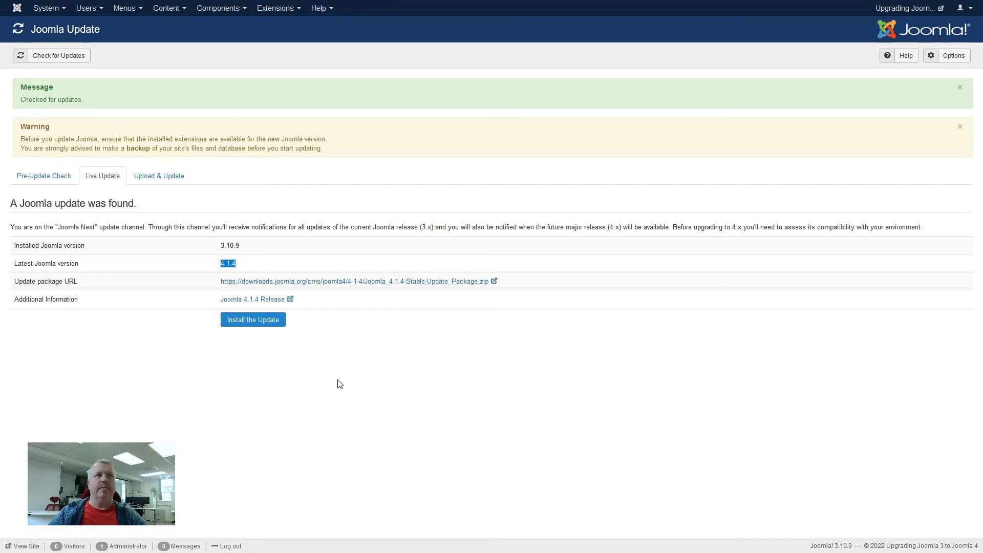
{"action": "left_click", "coordinate": [250, 325]}
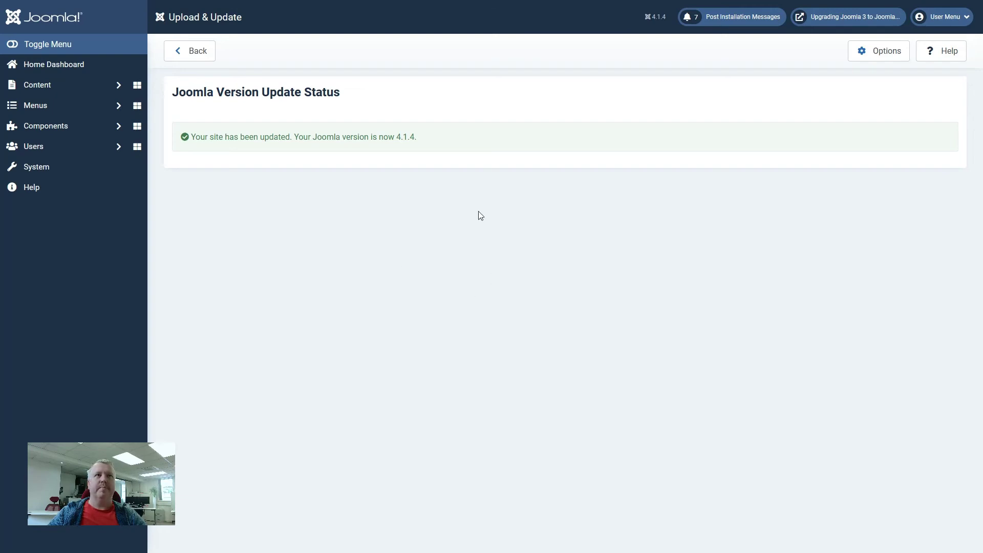
Step: Check for further Joomla updates, and review the home dashboard with its update notifications
{"action": "left_click", "coordinate": [194, 53]}
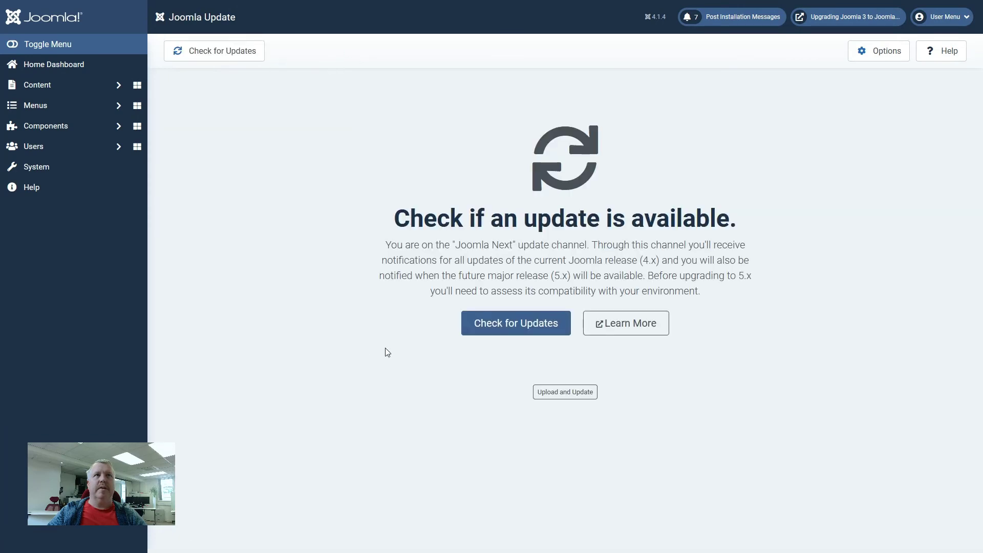
{"action": "left_click", "coordinate": [225, 51]}
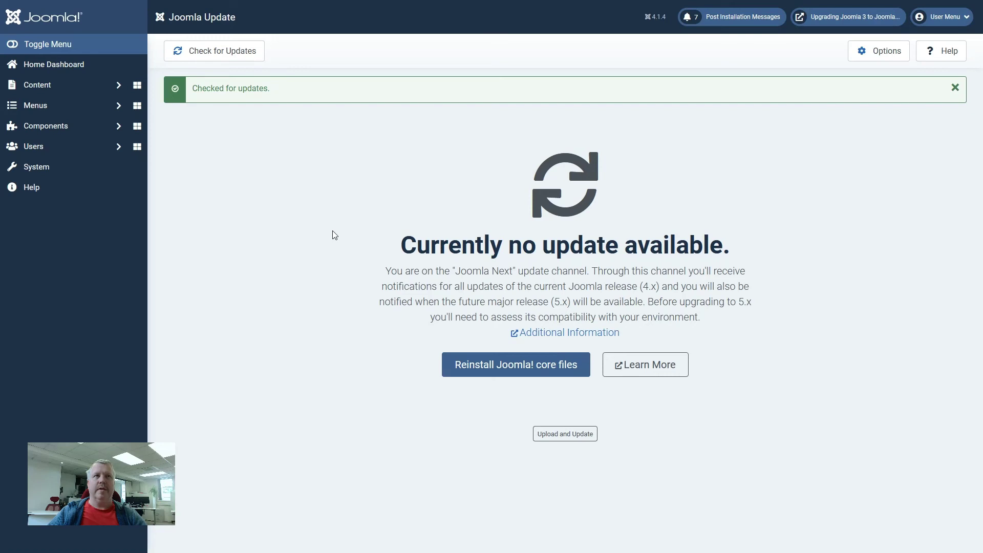
{"action": "left_click", "coordinate": [54, 65]}
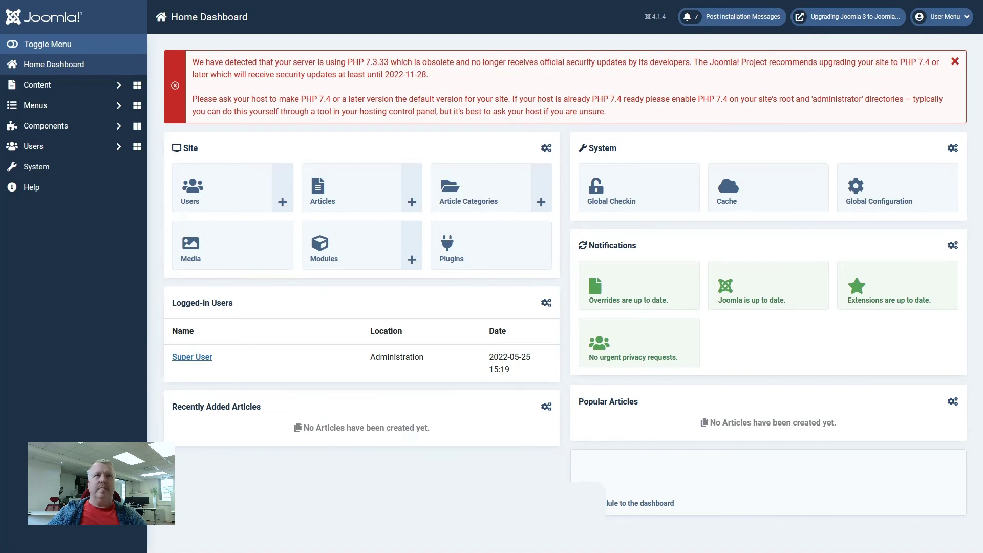
{"action": "left_click", "coordinate": [57, 70]}
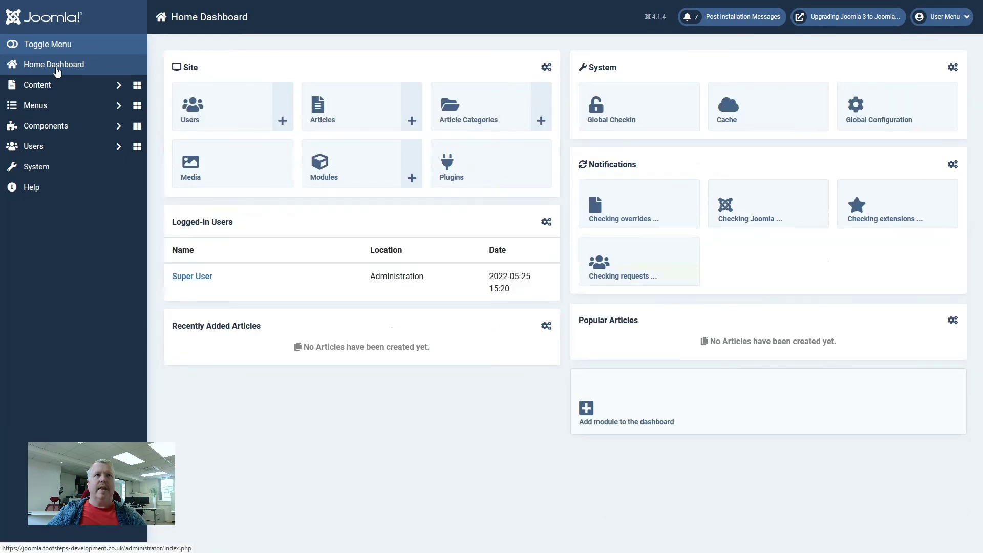